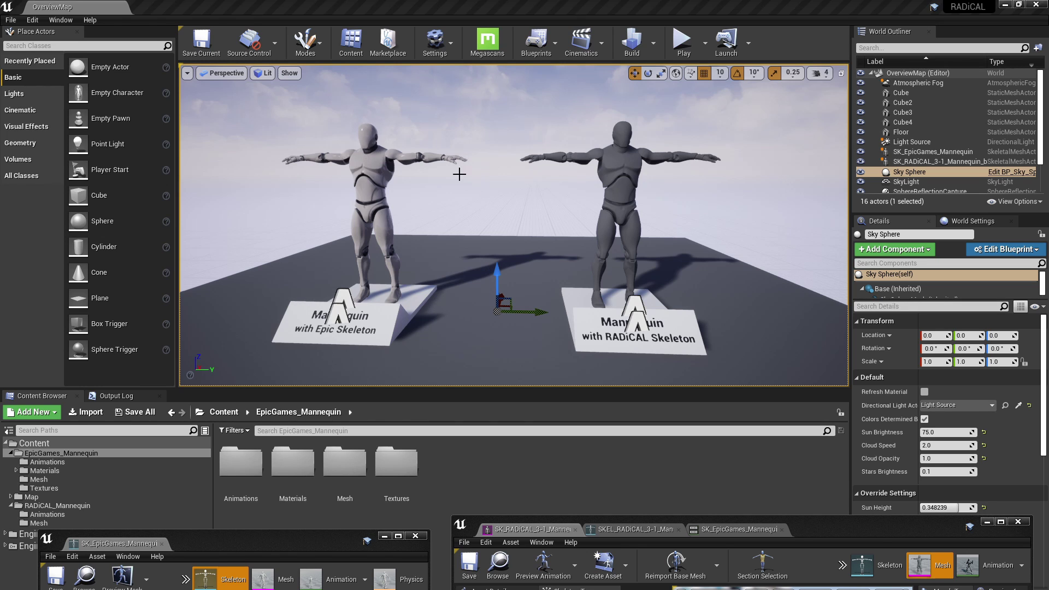
Examine the Mesh folders of the RADiCAL and Epic mannequins in the Content Browser.
drag(273, 541, 1, 411)
click(638, 472)
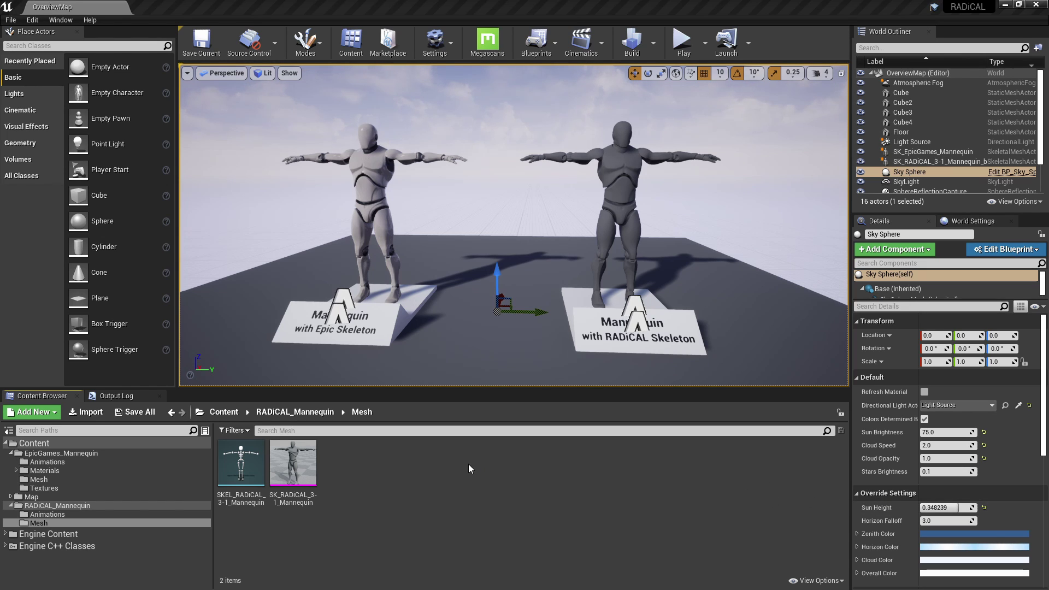
click(47, 480)
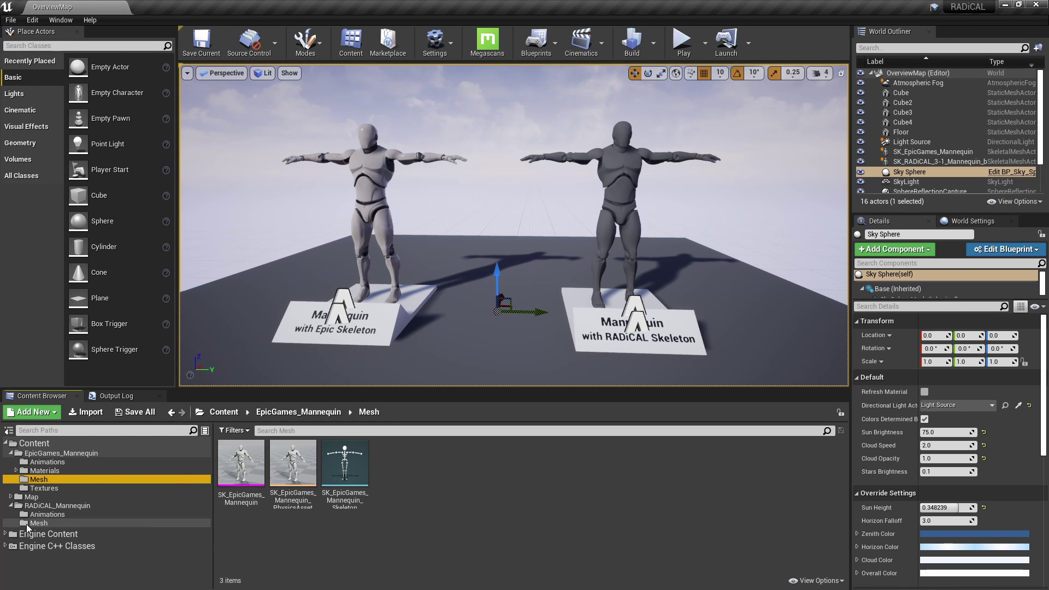
Import Anim_Sample1.fbx into the RADiCAL_Mannequin folder using the SKEL_RADiCAL_3-1_Mannequin skeleton.
click(58, 505)
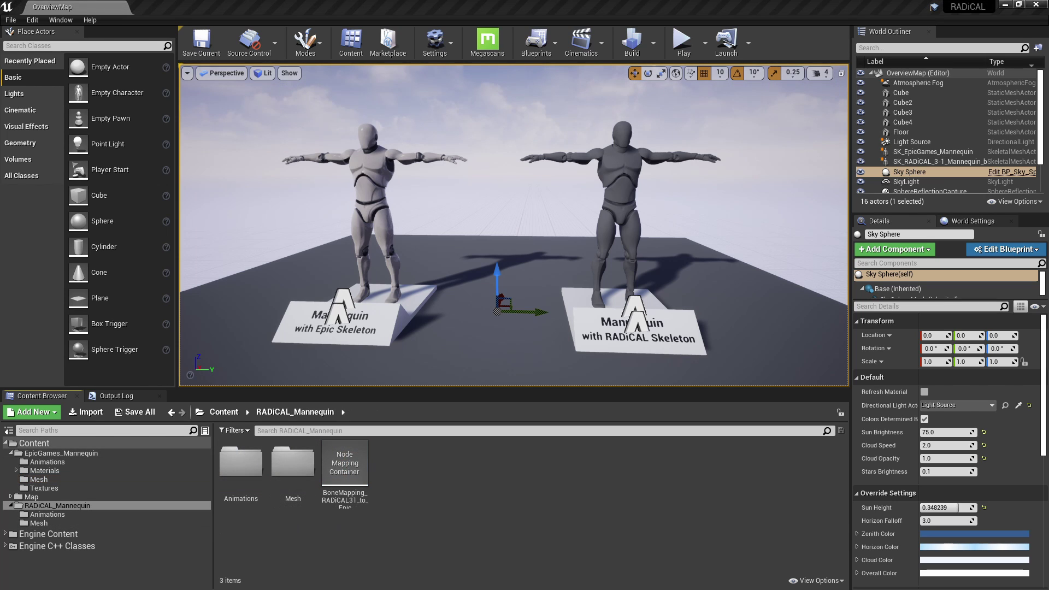
key(alt+Tab)
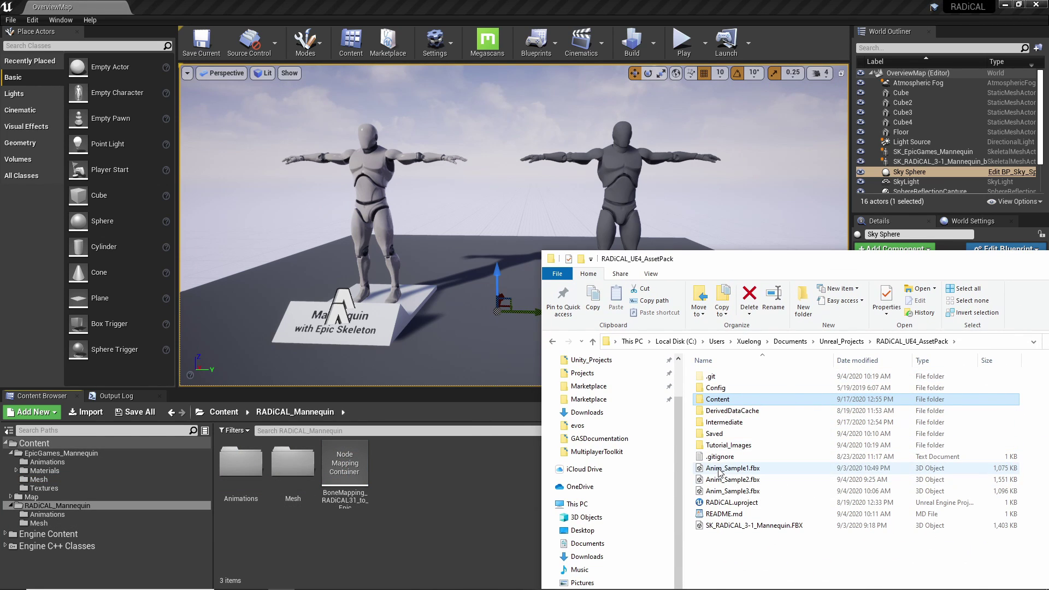
drag(719, 473, 446, 480)
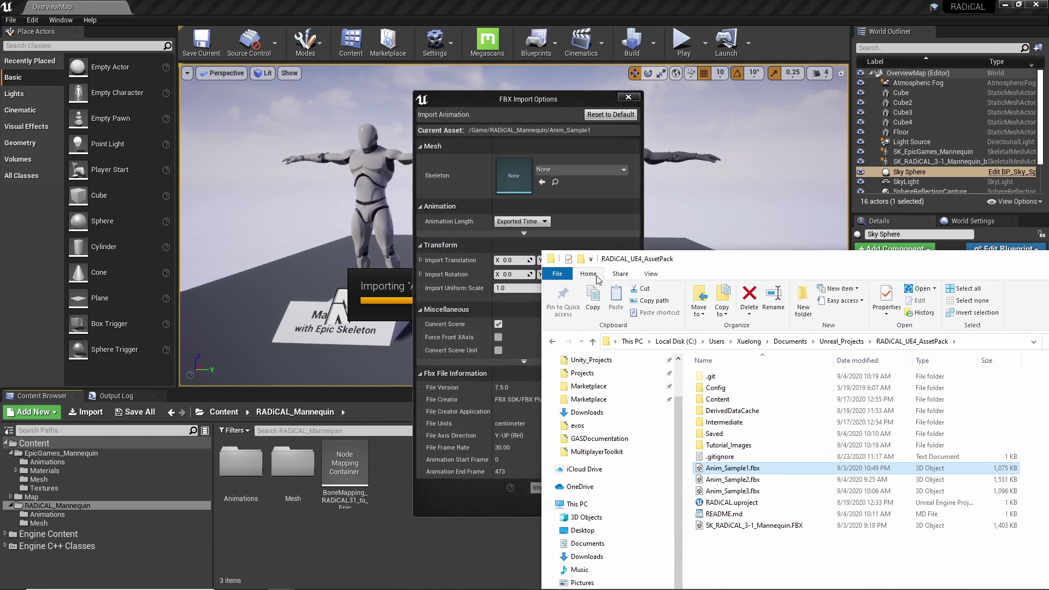
click(510, 132)
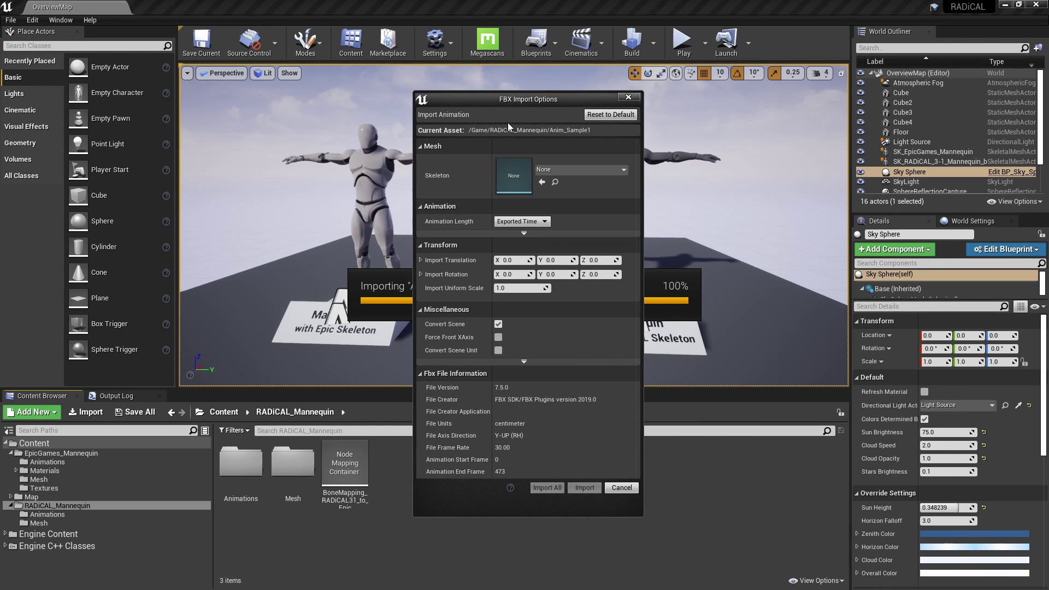
click(558, 169)
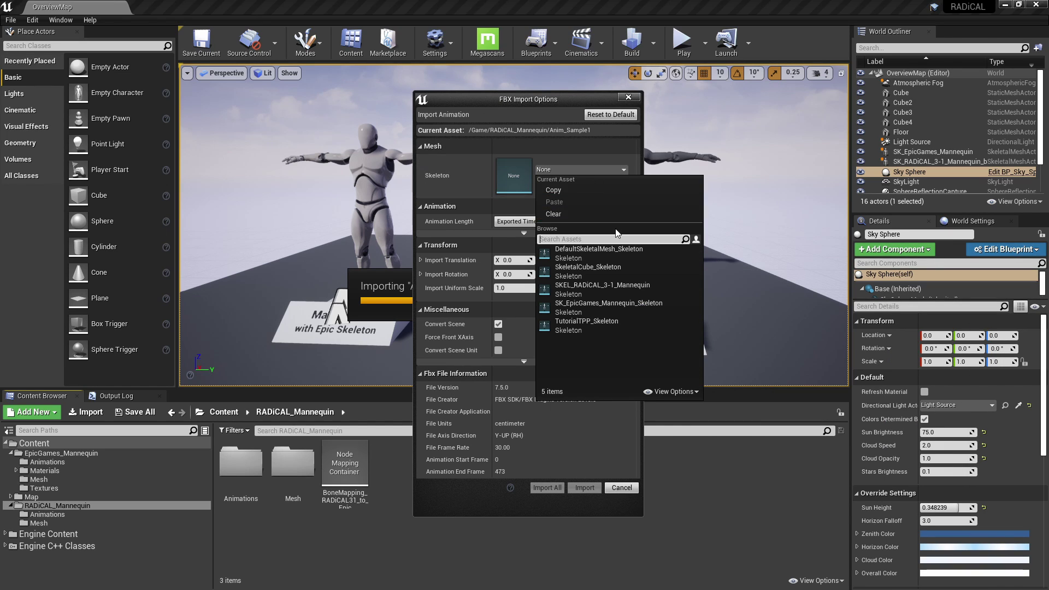
click(624, 286)
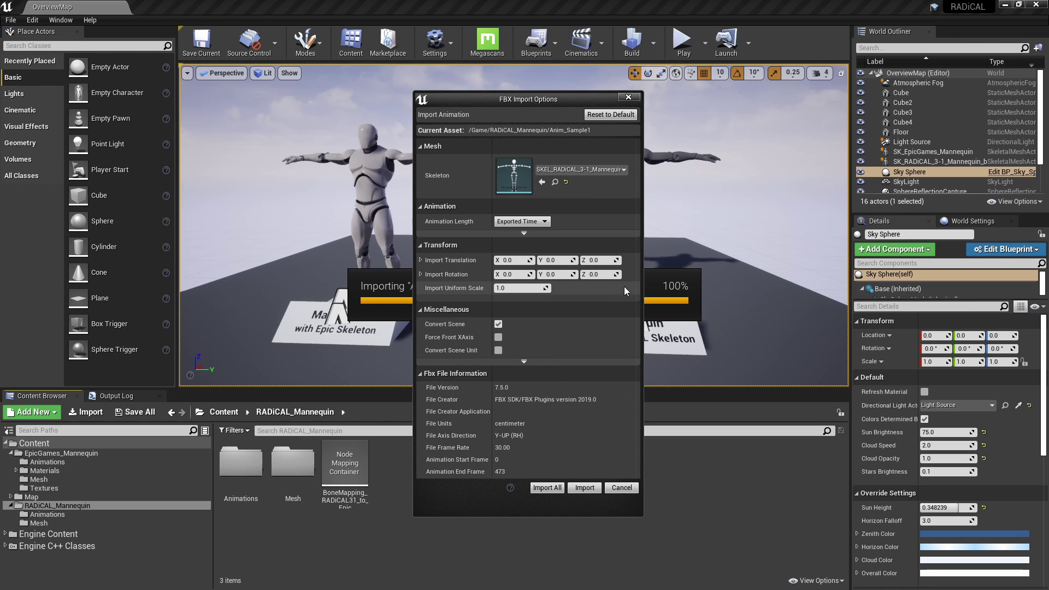
click(547, 488)
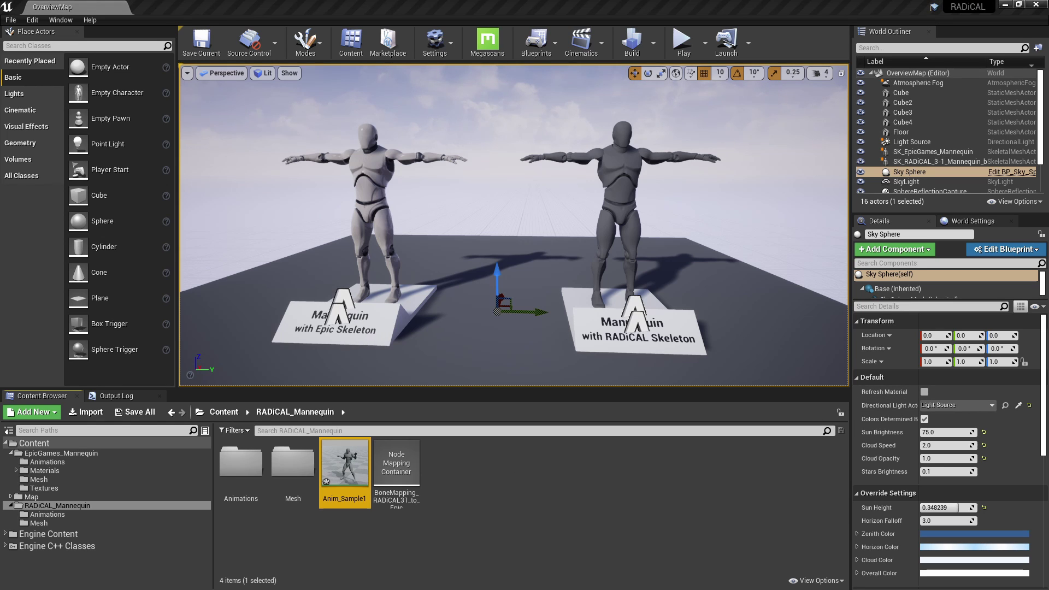
Open the imported Anim_Sample1 animation, then view the SK_RADiCAL_3-1_Mannequin mesh in a maximized editor window.
key(Return)
drag(689, 213, 624, 121)
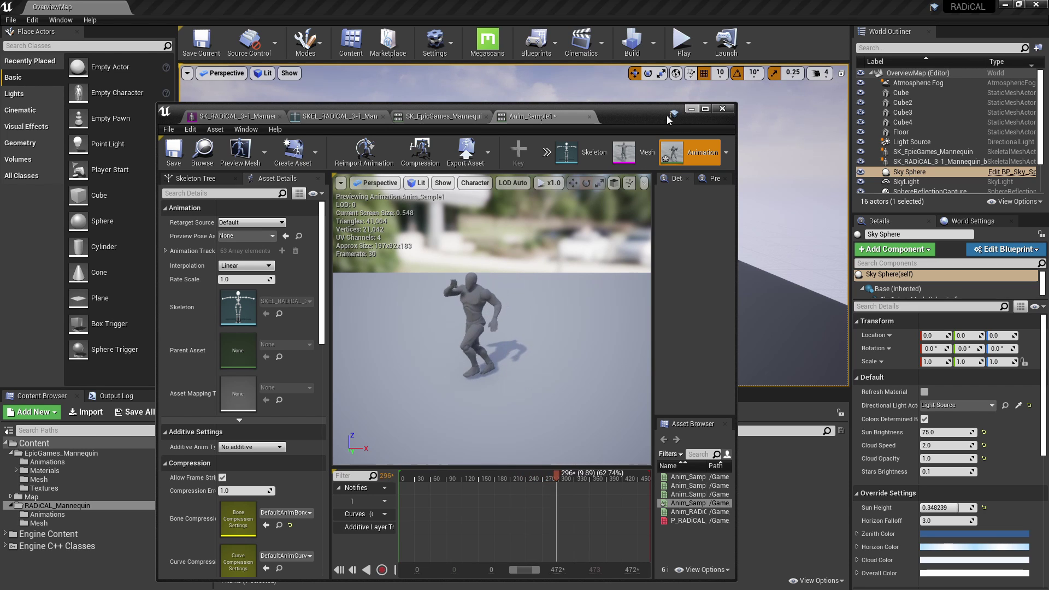
click(225, 117)
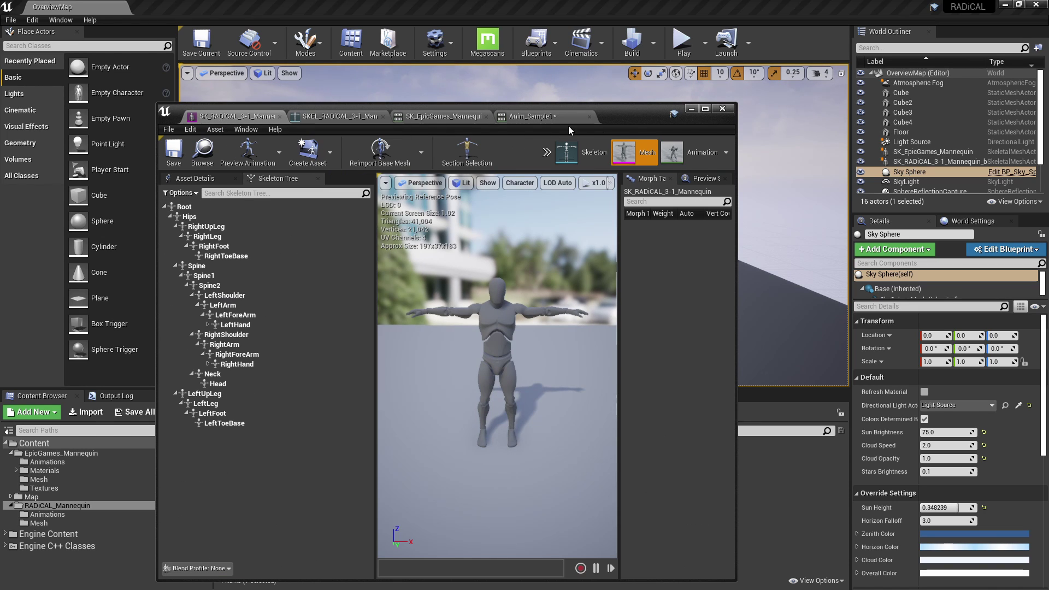
click(705, 109)
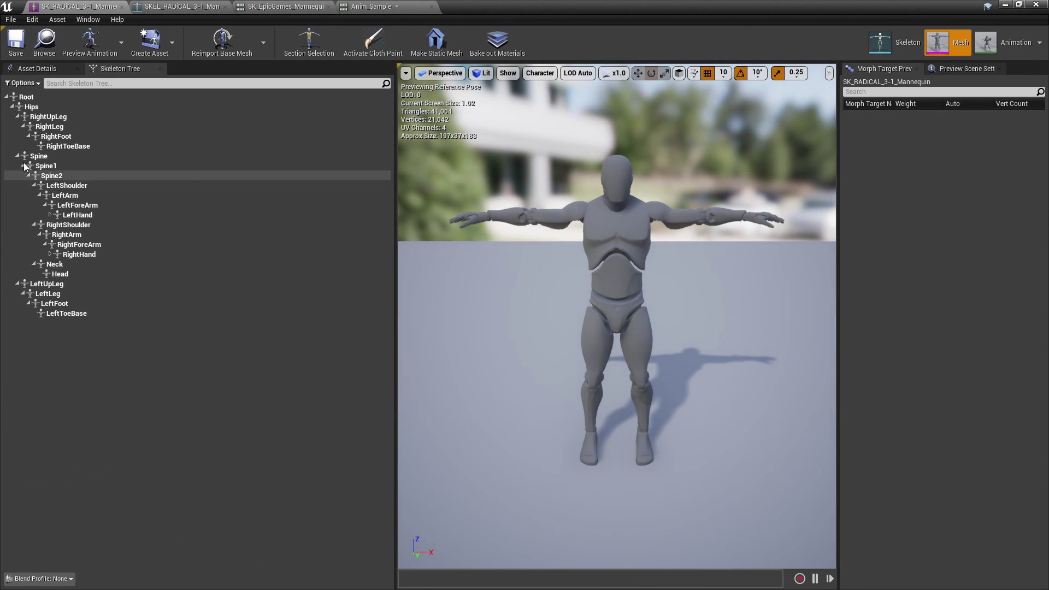
Examine the Humanoid rig selection and the source-to-target bone mapping of the SKEL_RADiCAL_3-1_Mannequin skeleton in the Retarget Manager.
click(906, 44)
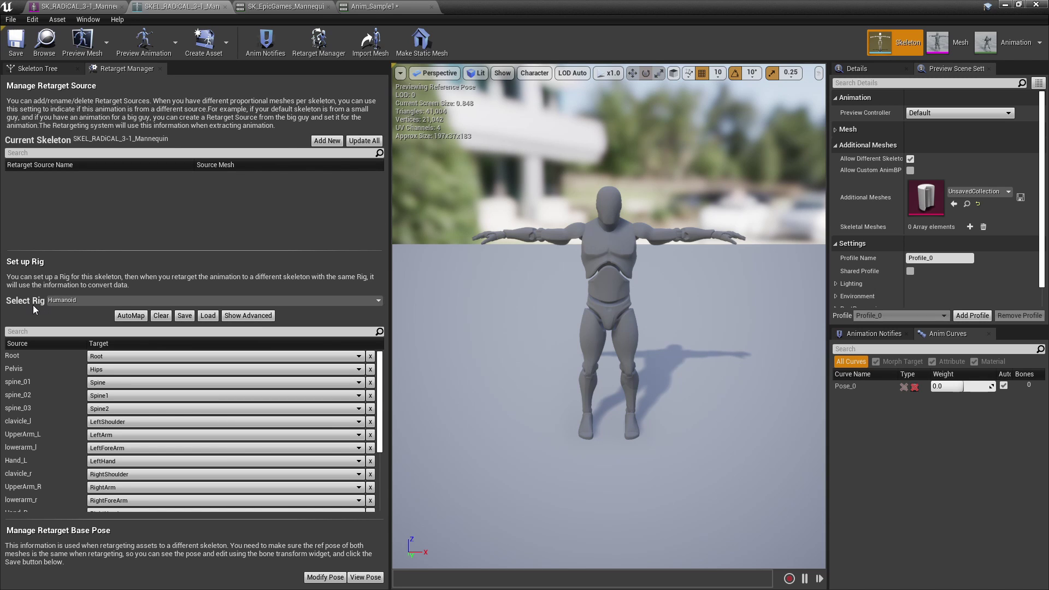
click(59, 300)
click(137, 278)
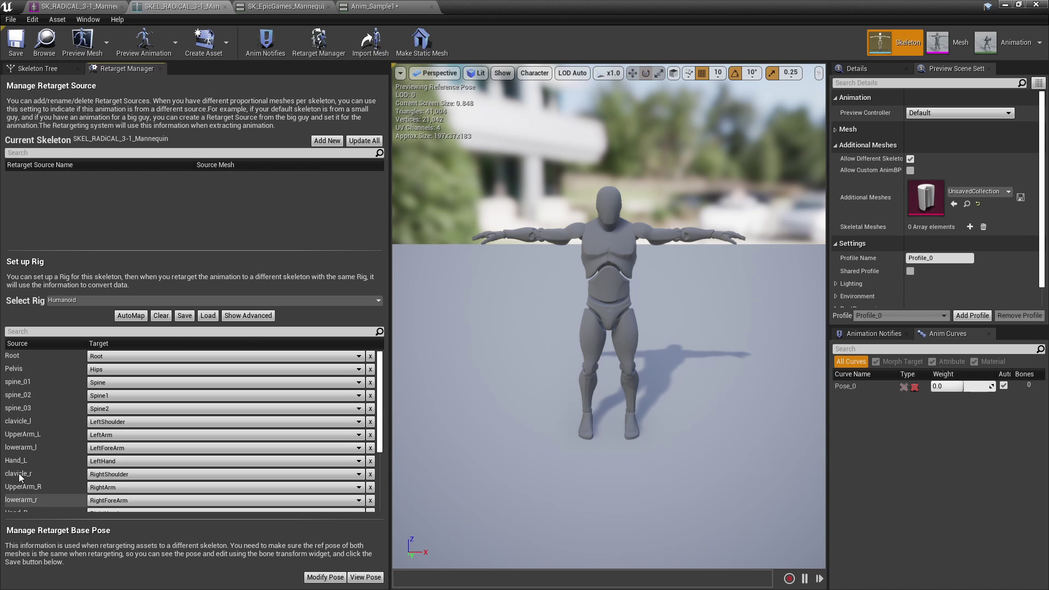
click(159, 359)
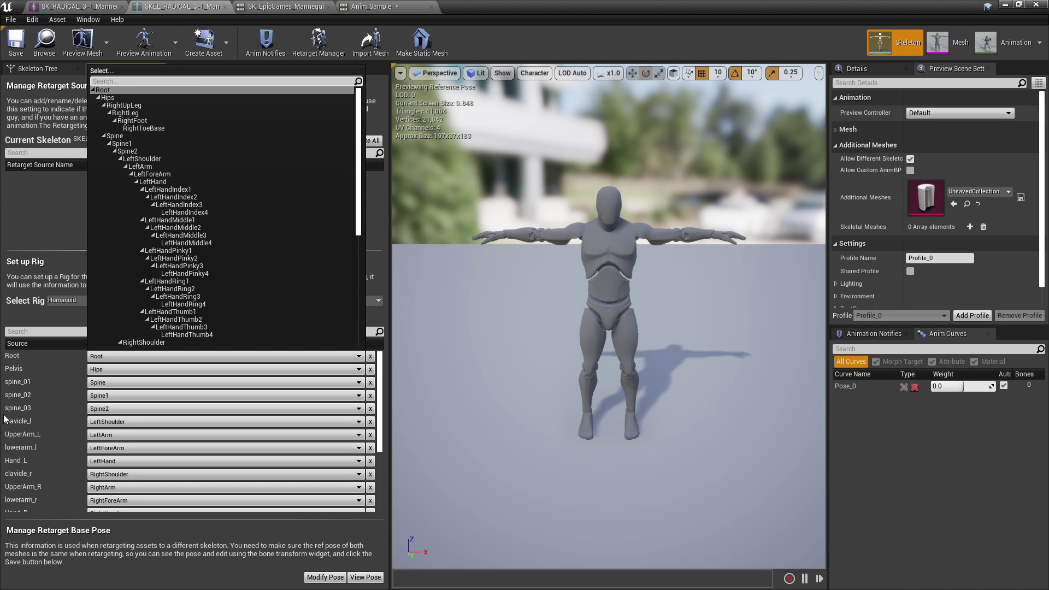
click(53, 356)
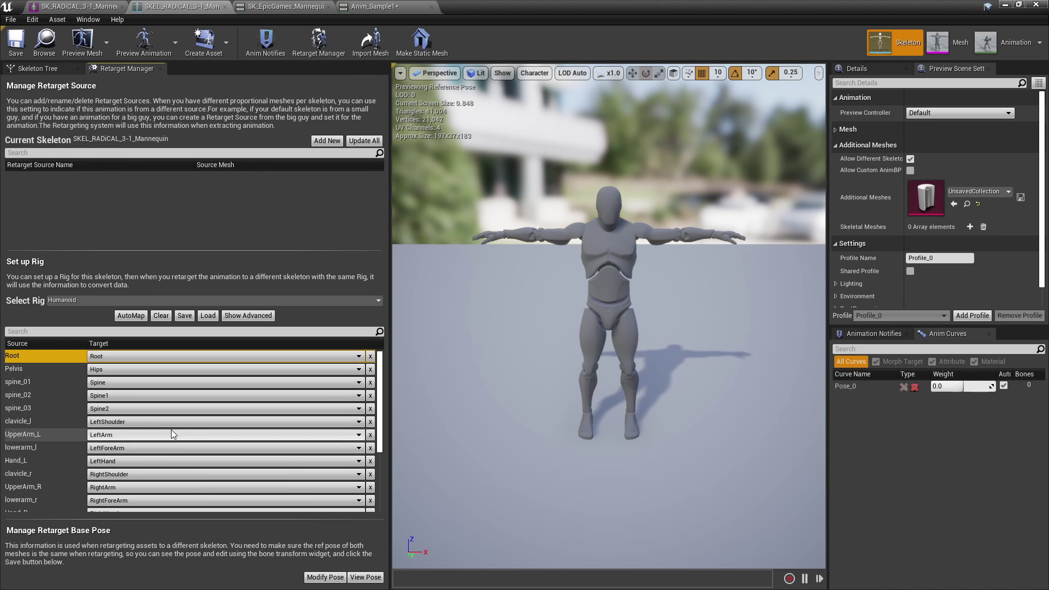
scroll(181, 410, down, 2)
scroll(180, 413, down, 2)
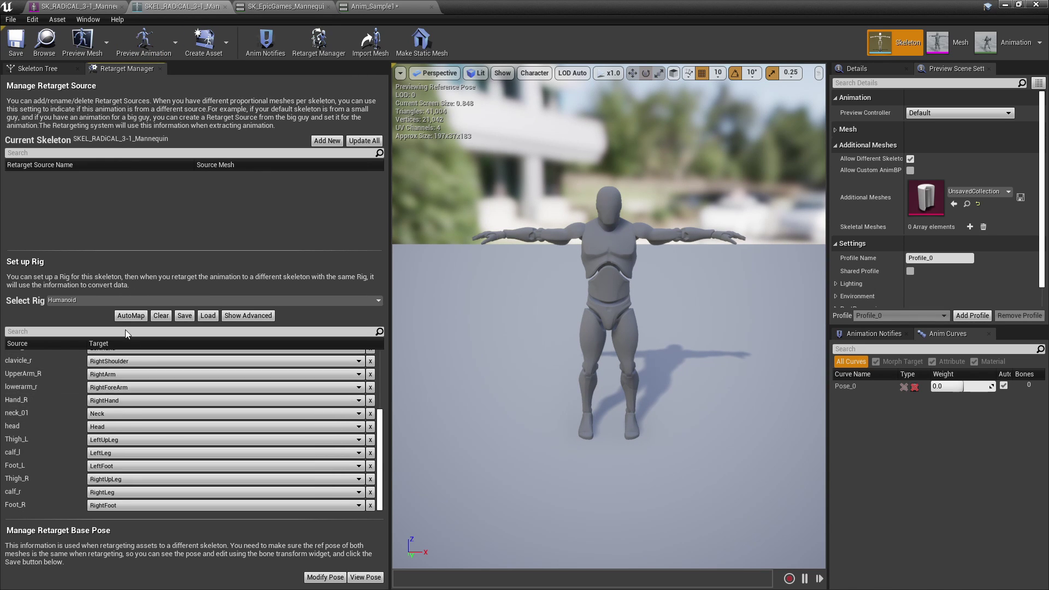
scroll(186, 441, up, 3)
scroll(186, 441, up, 1)
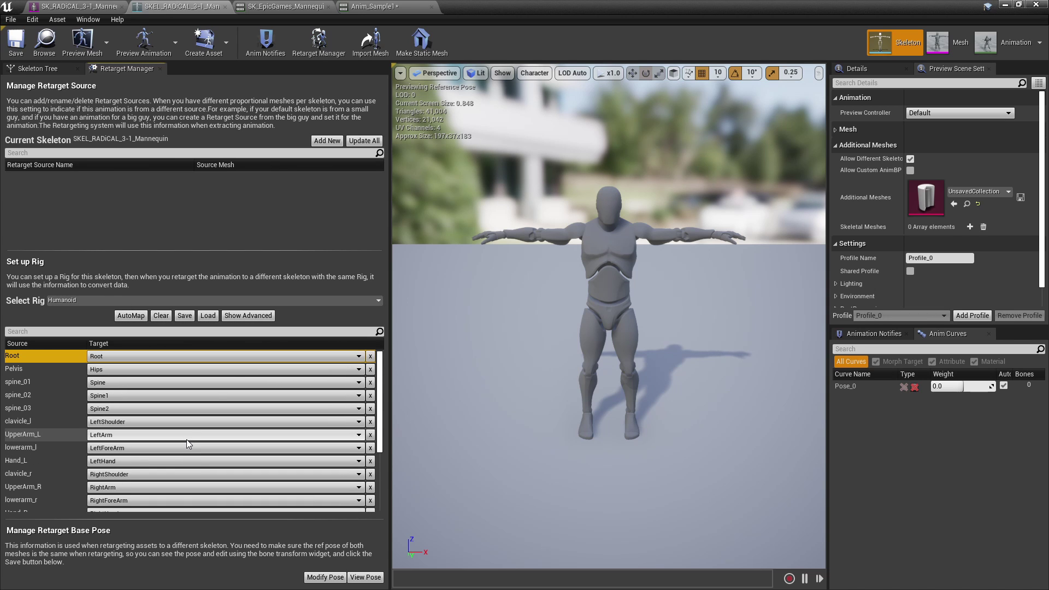
Compare the bone hierarchies of the RADiCAL mesh and the Epic skeleton side by side, including the hips and right leg bones.
click(103, 6)
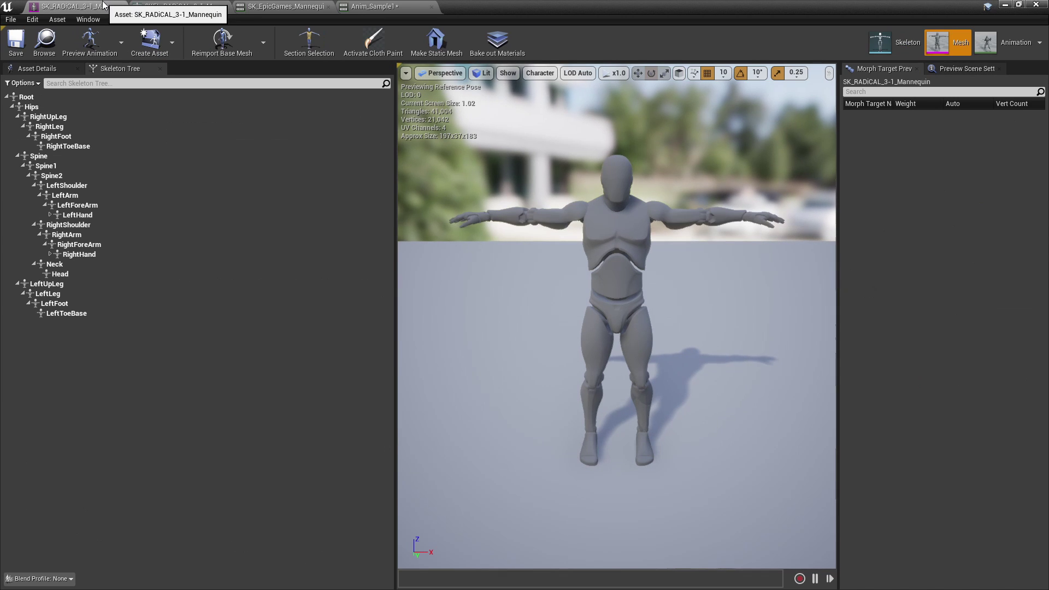
key(super+Right)
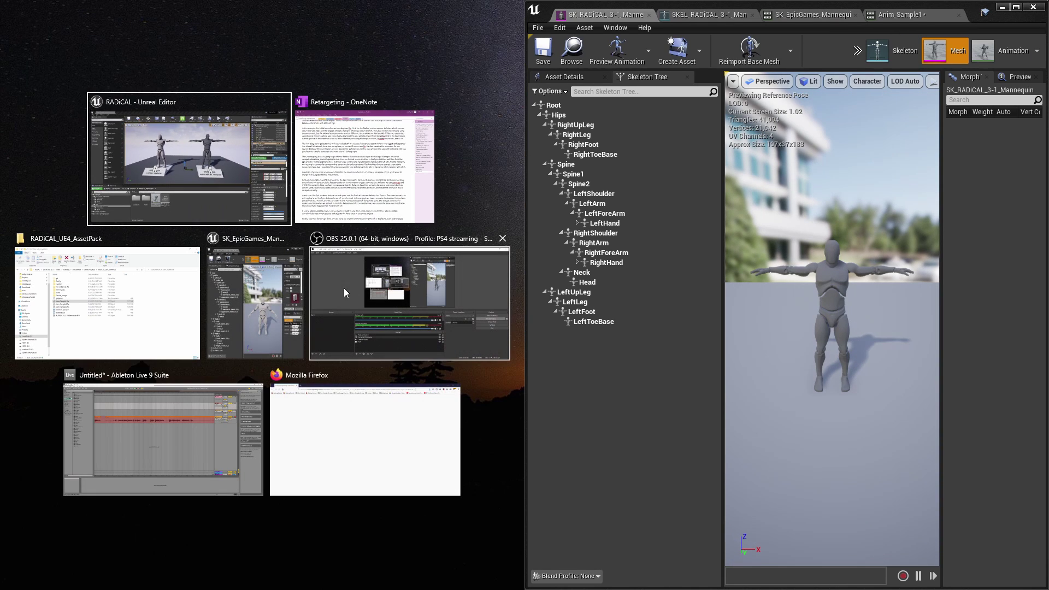
click(255, 303)
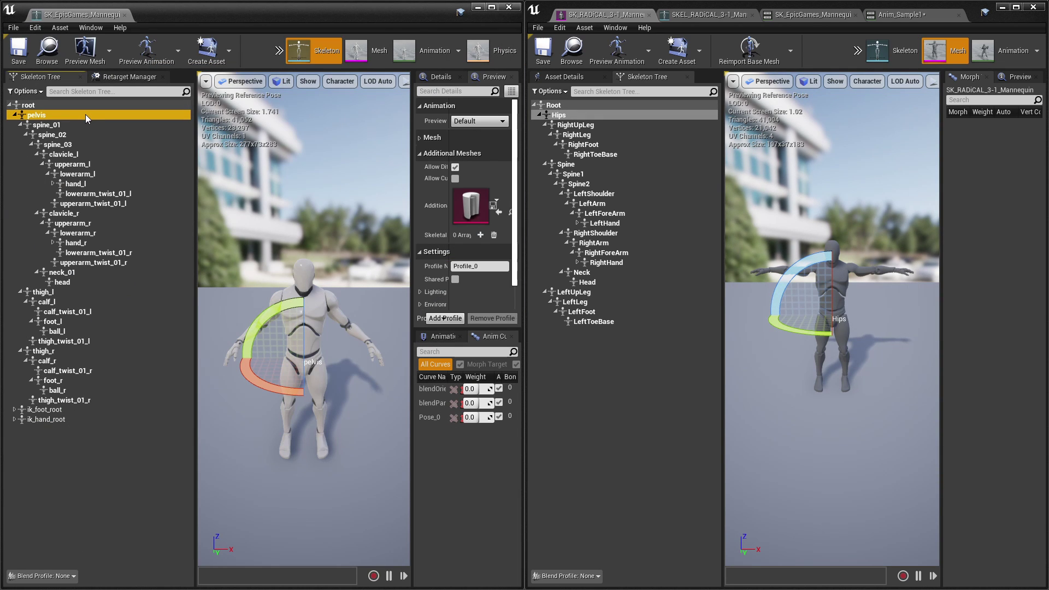
click(580, 125)
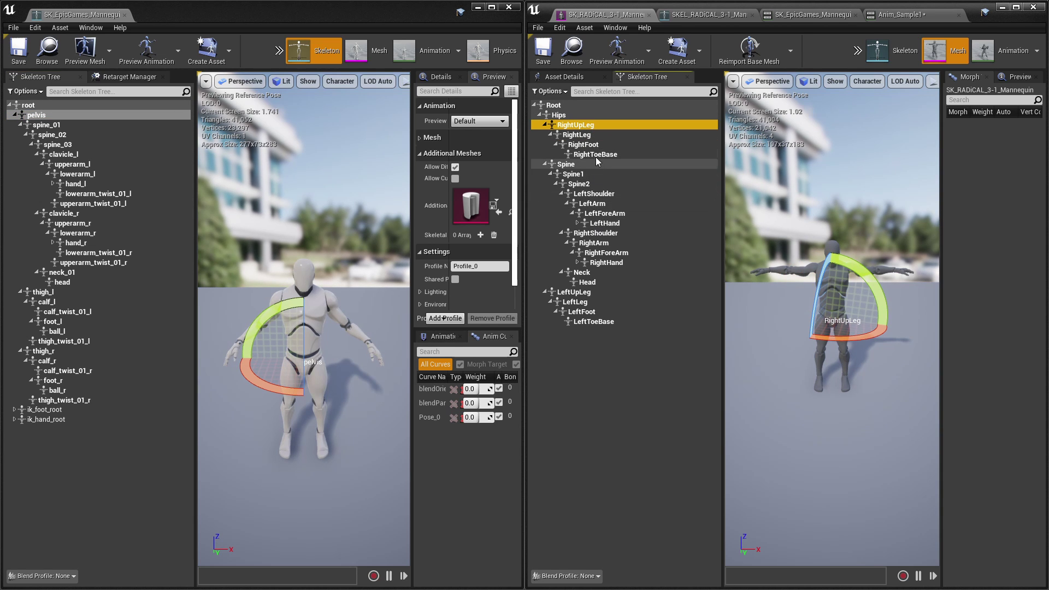
click(595, 135)
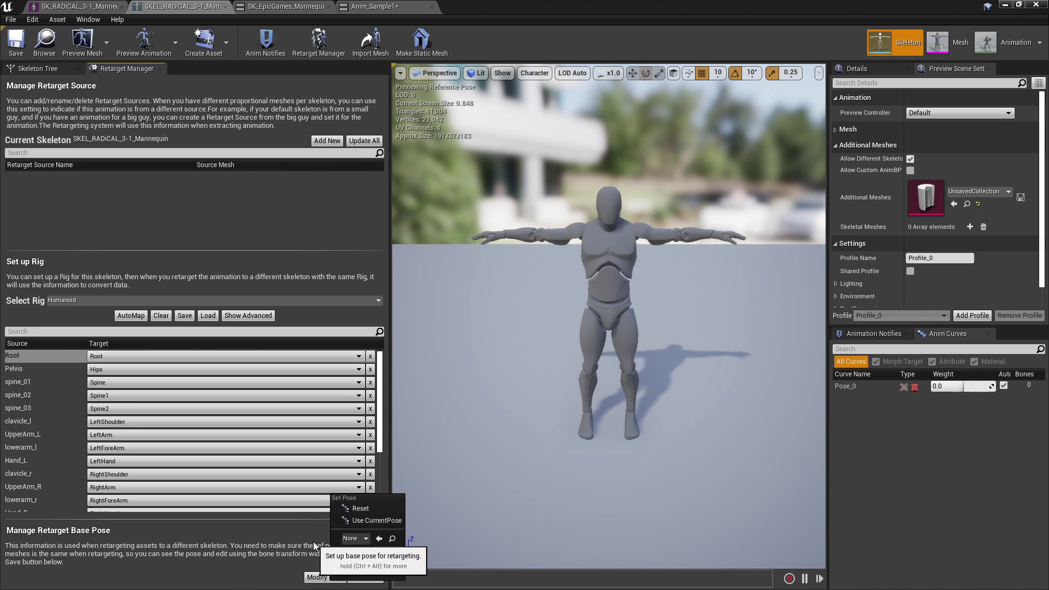
Close the RADiCAL base pose options and check the Humanoid bone mapping of SK_EpicGames_Mannequin_Skeleton.
click(287, 566)
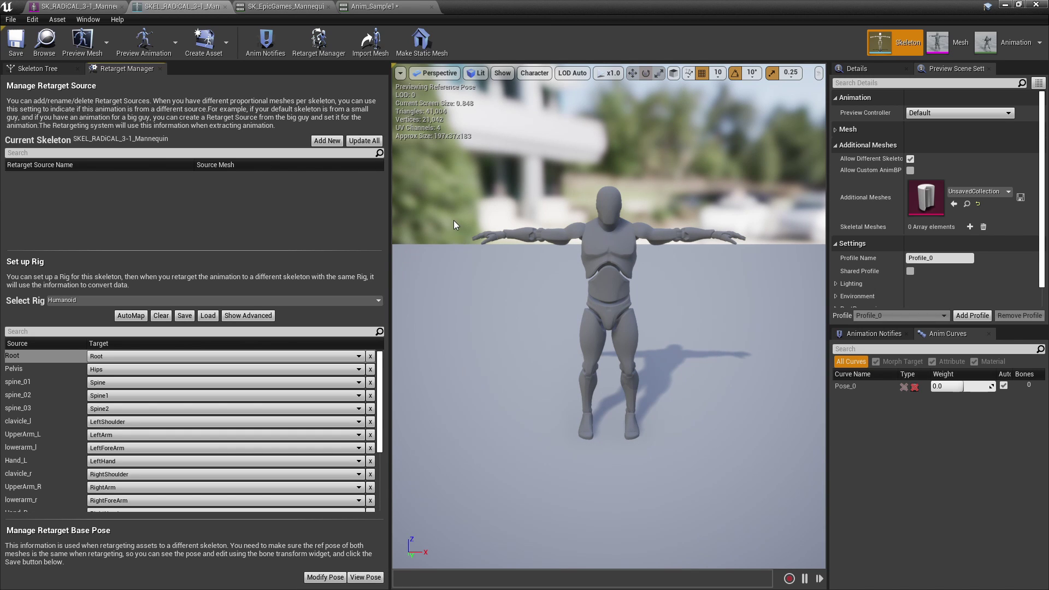
key(alt+Tab)
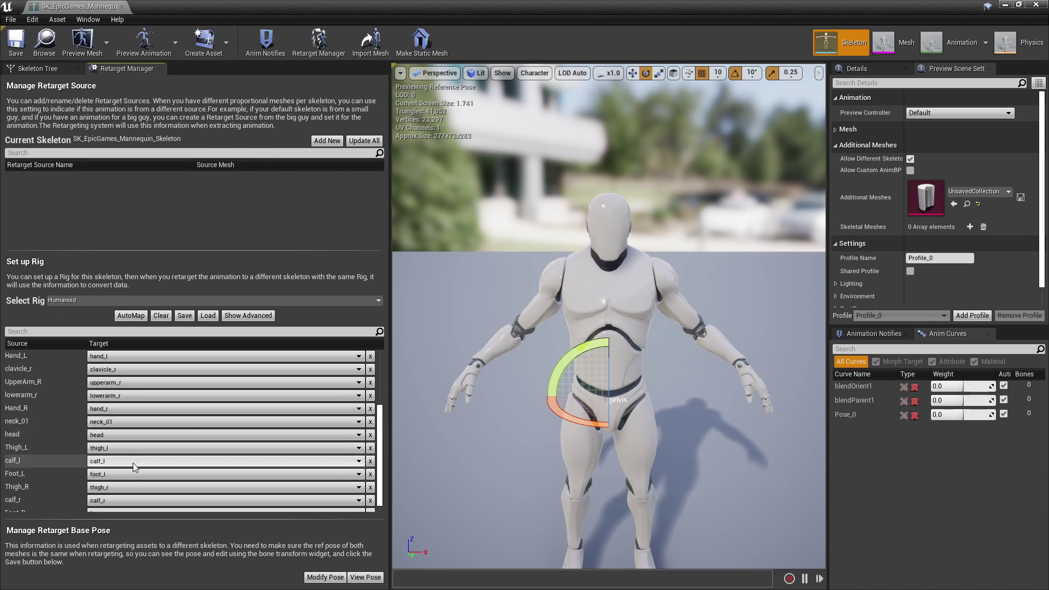
scroll(133, 463, down, 3)
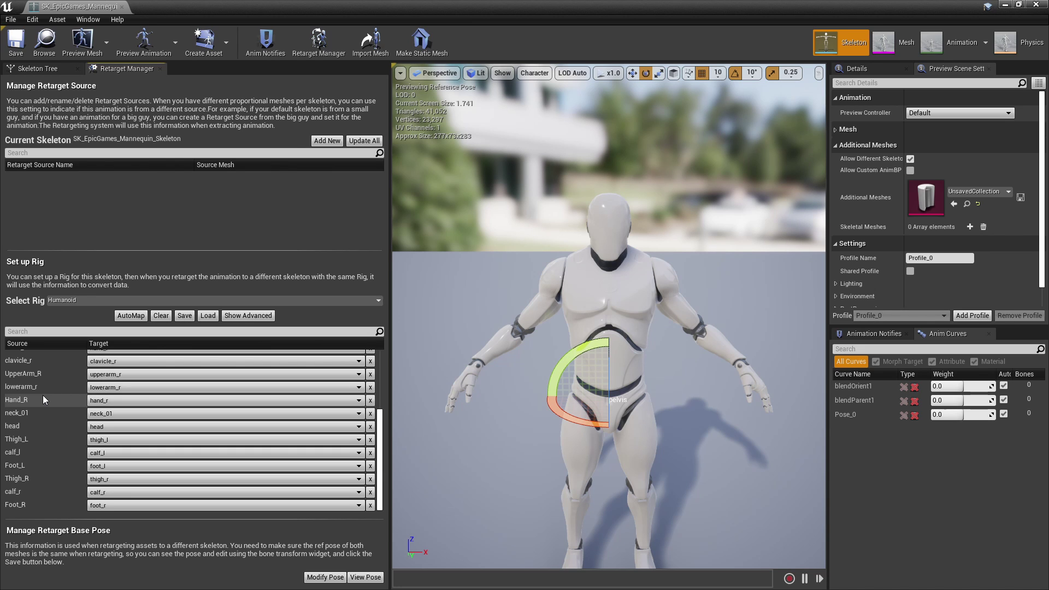
Open the SK_EpicGames_Mannequin_Skeleton_Sequence animation from the EpicGames_Mannequin Animations folder in a maximized editor window.
drag(358, 4, 448, 184)
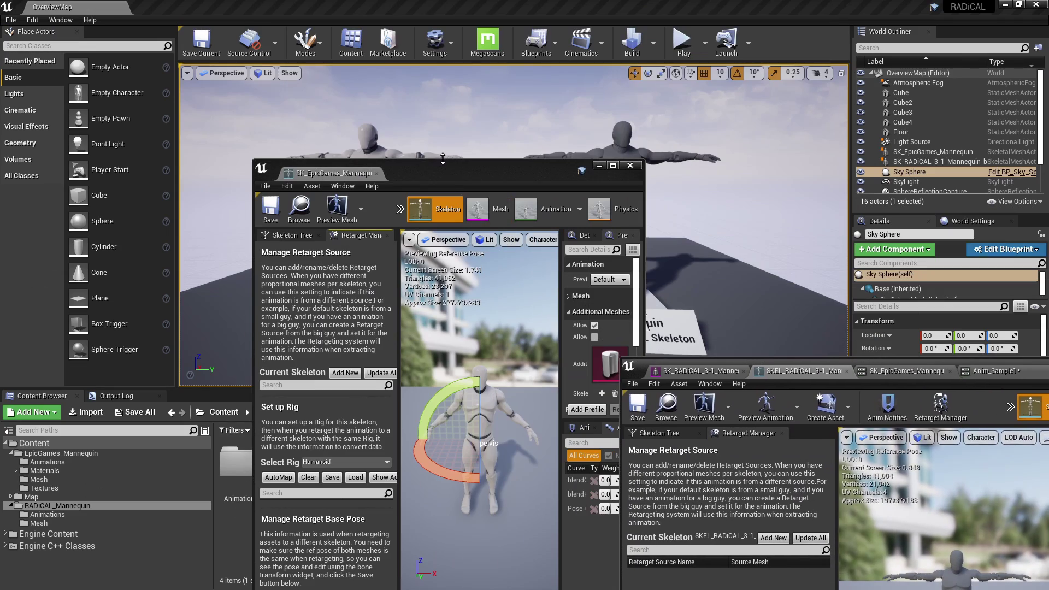
drag(483, 182, 815, 161)
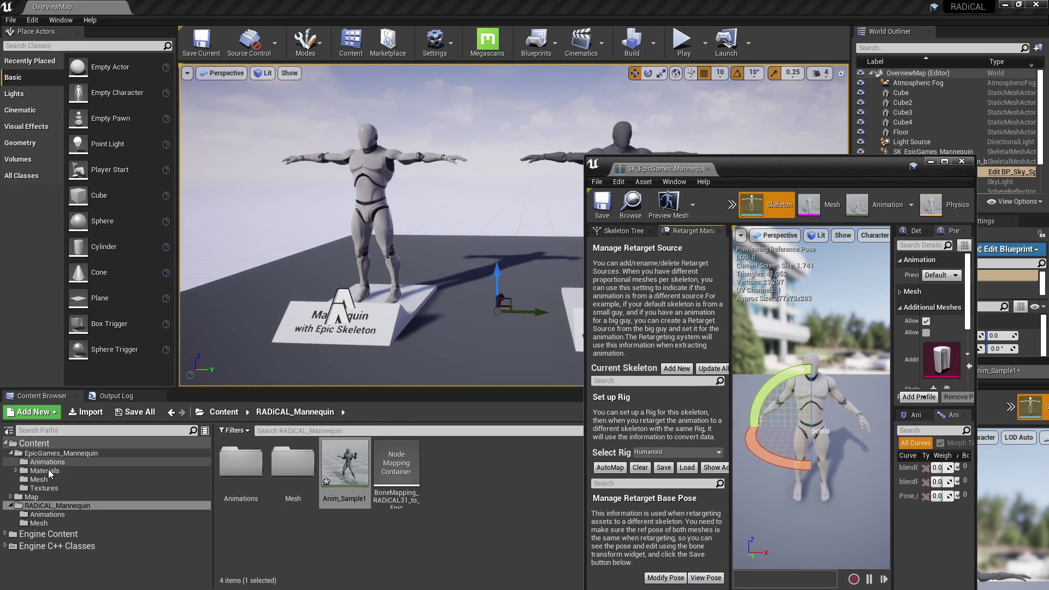
click(47, 462)
double_click(293, 465)
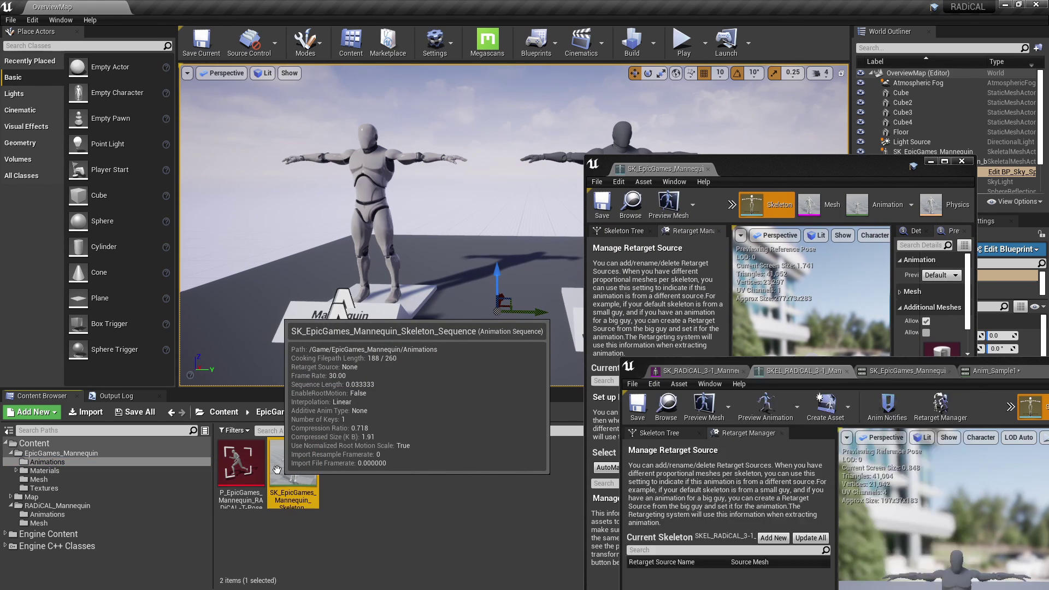
double_click(1014, 369)
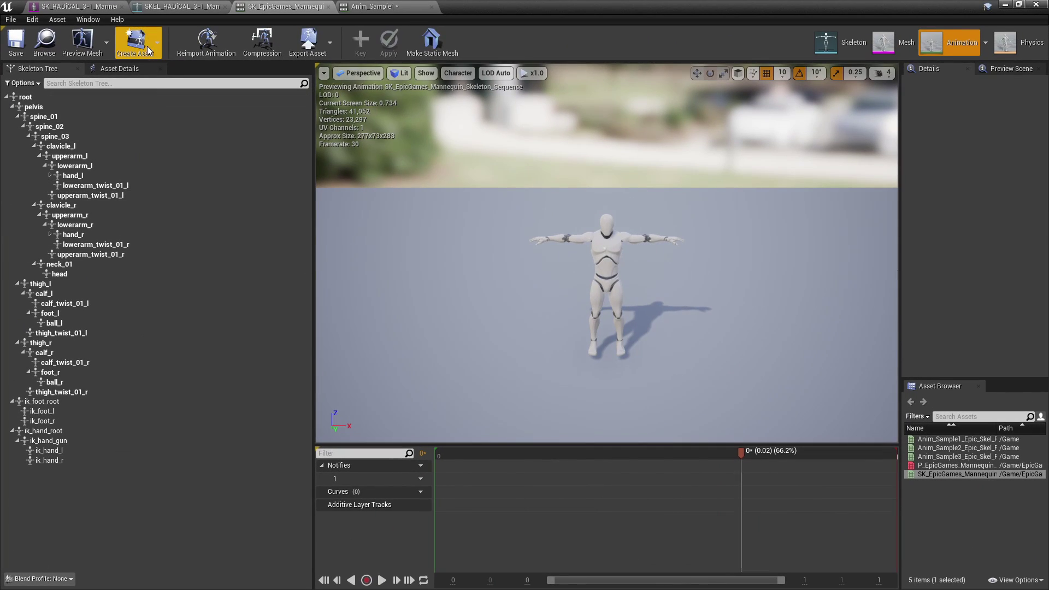
click(142, 44)
mouse_move(174, 87)
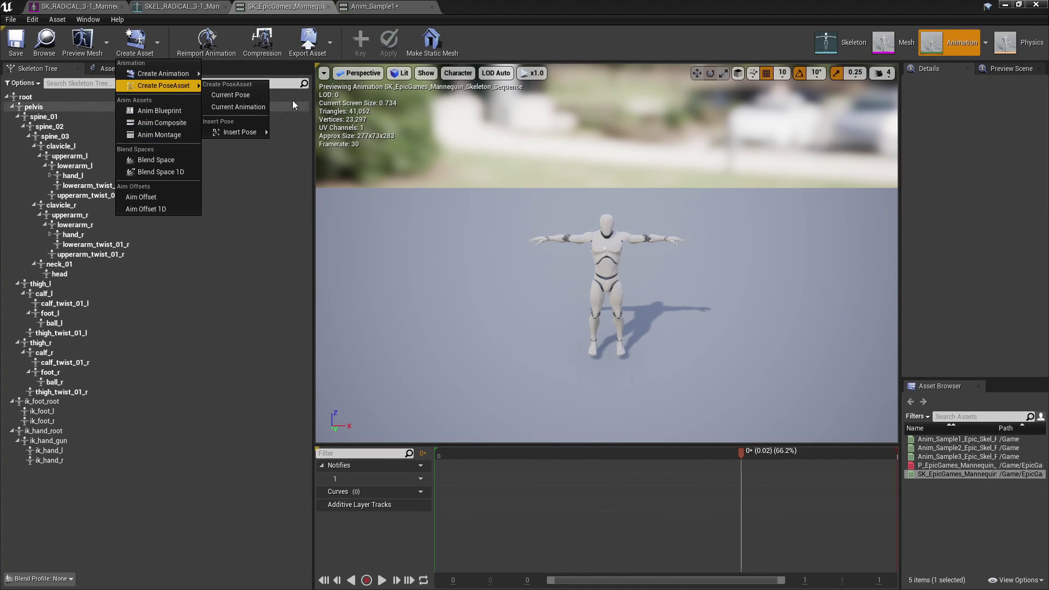
click(238, 94)
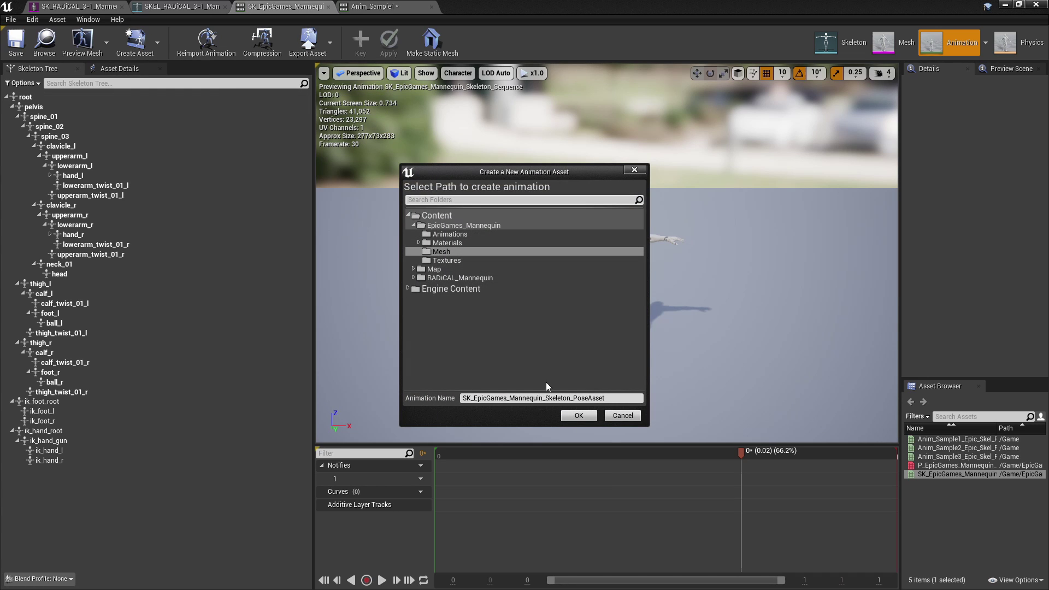
Switch to the maximized Epic mannequin skeleton editor and import Pose_0 from P_EpicGames_Mannequin_RADiCAL-T-Pose as the retarget base pose.
key(alt+Tab)
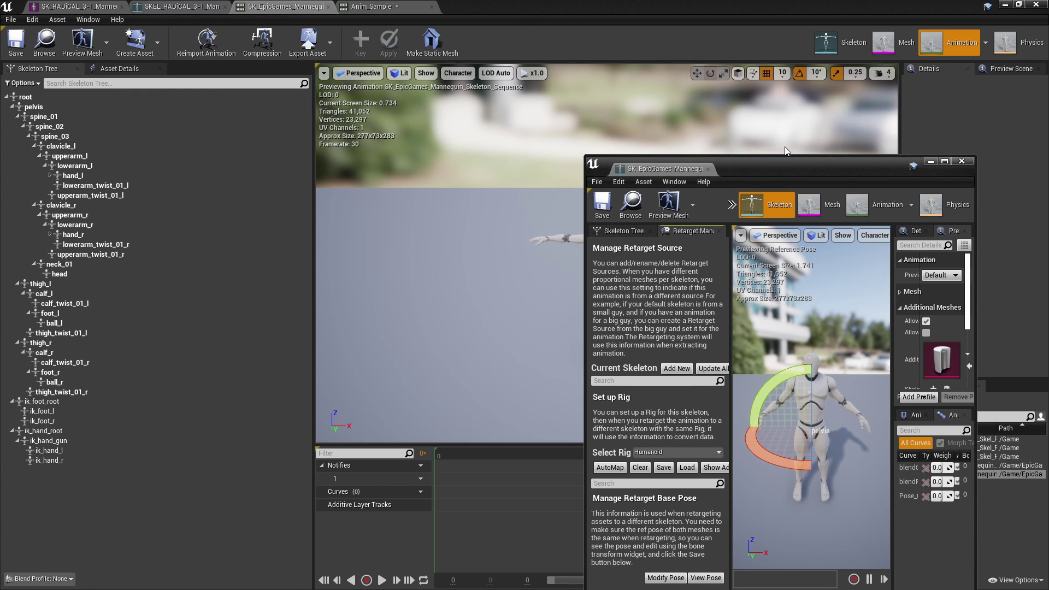
double_click(785, 156)
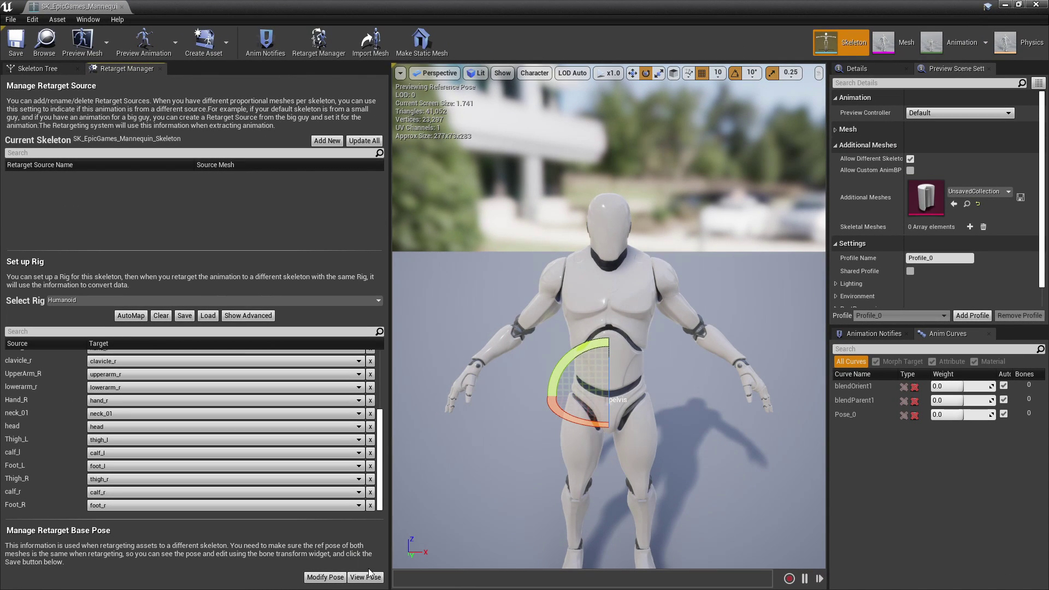
click(315, 578)
click(342, 538)
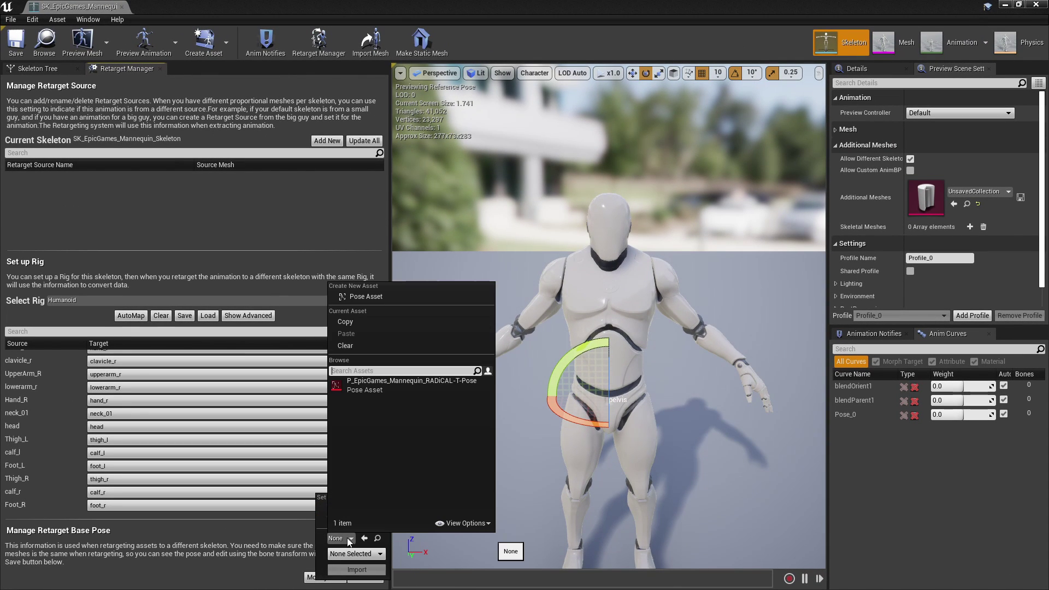
click(383, 385)
click(404, 570)
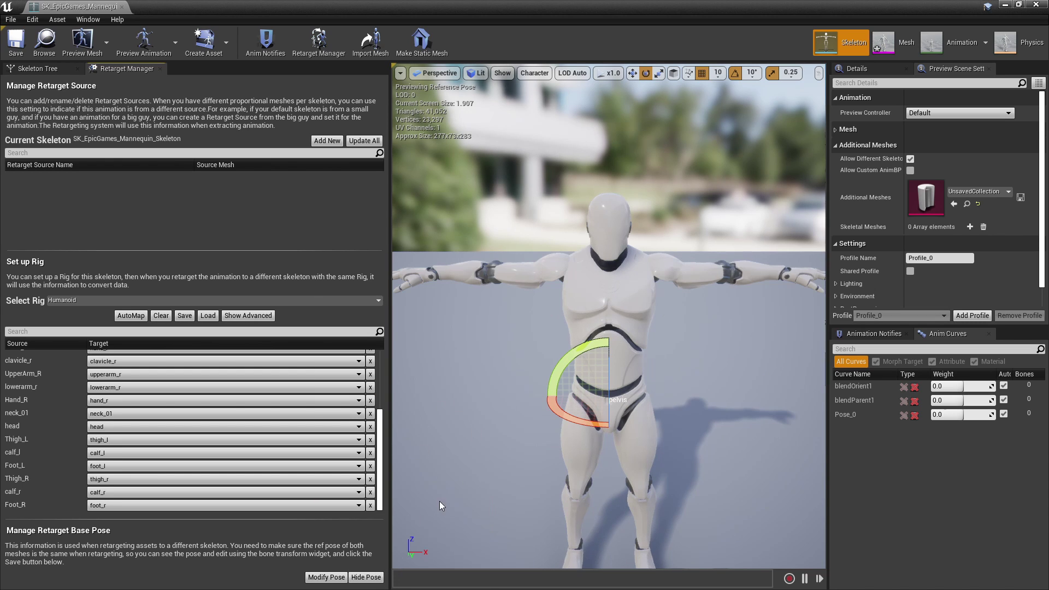
Toggle the retarget base pose preview to compare it with the reference pose, and import Pose_0 from the same pose asset again.
click(376, 581)
click(377, 581)
click(377, 581)
click(376, 580)
click(376, 579)
click(376, 578)
click(326, 577)
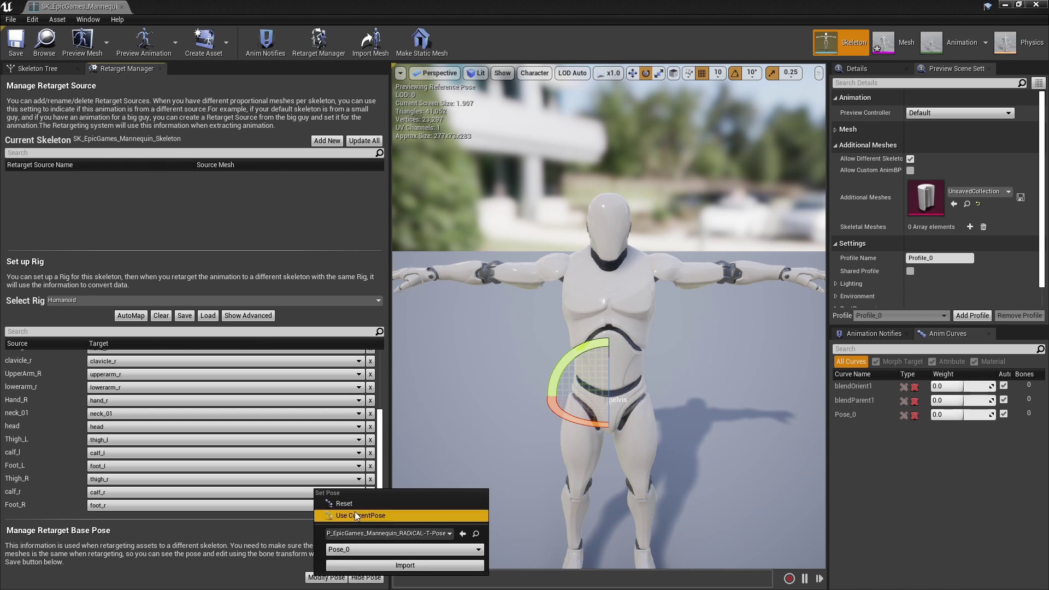
click(339, 565)
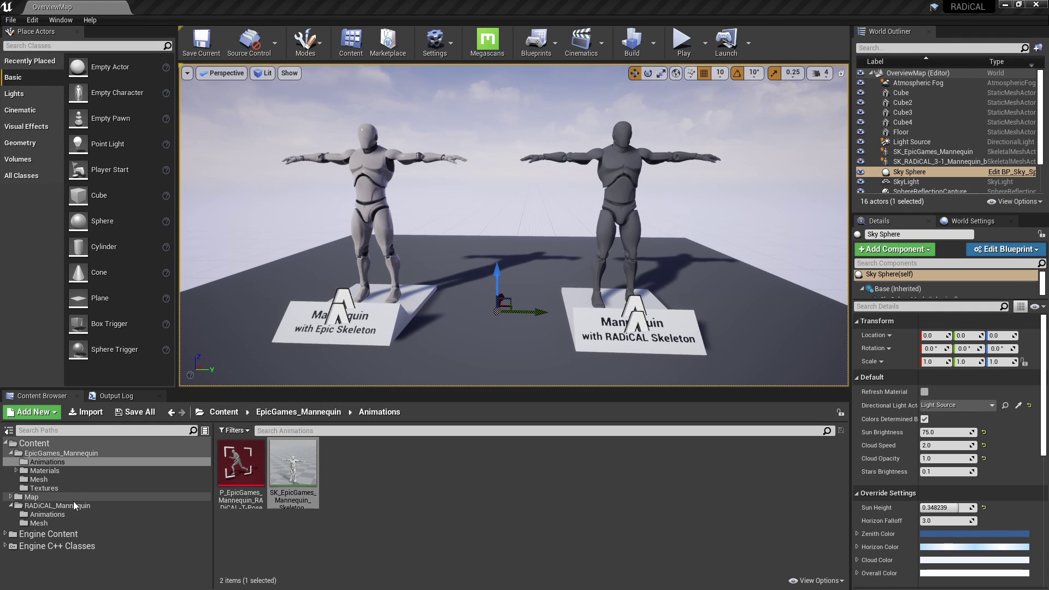
Start duplicating and retargeting the Anim_Sample1 animation from the RADiCAL_Mannequin folder.
click(74, 507)
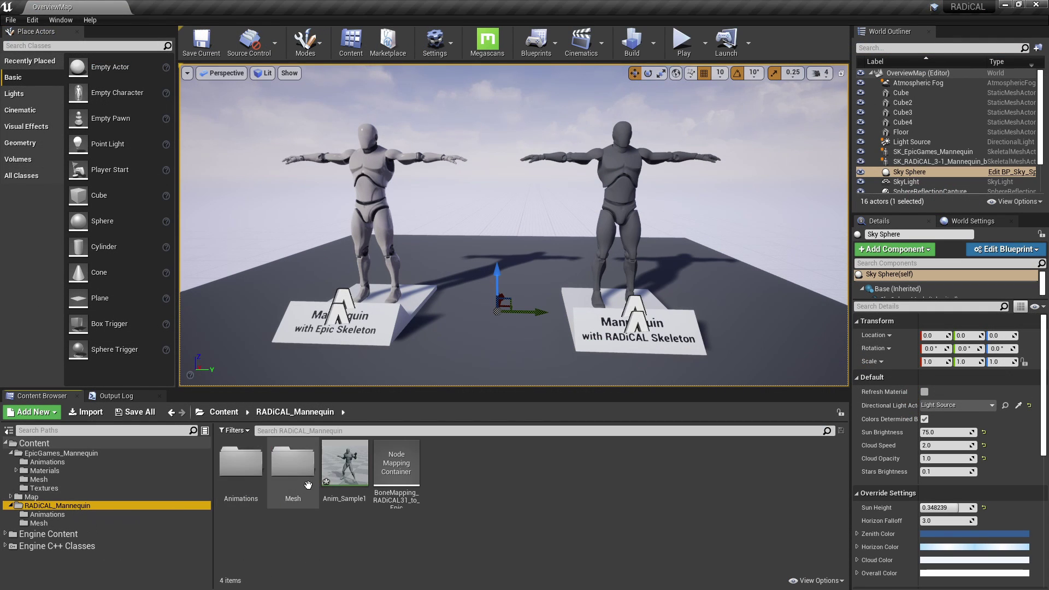
right_click(356, 484)
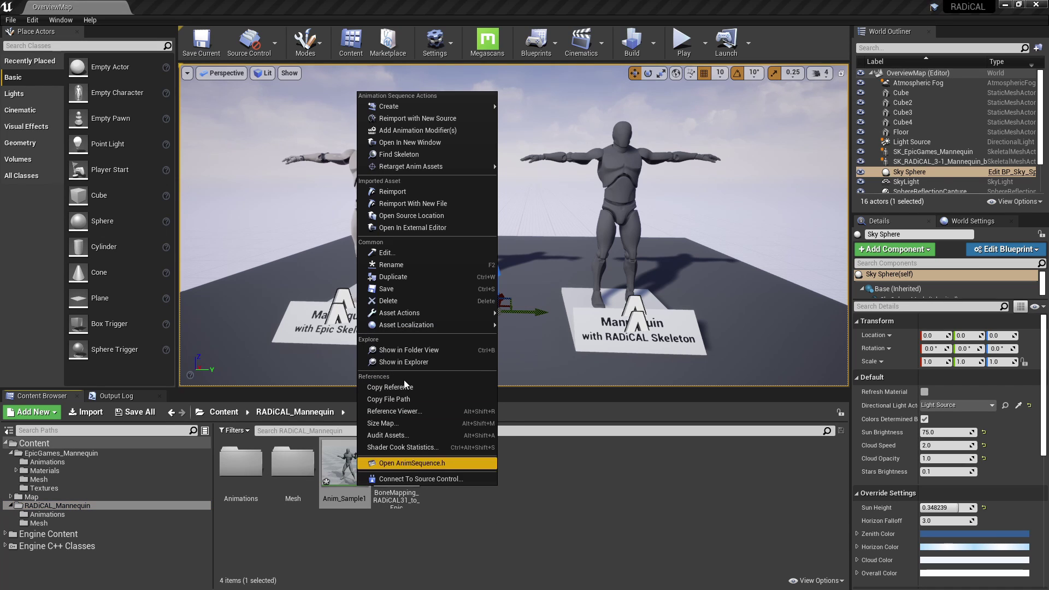
mouse_move(445, 166)
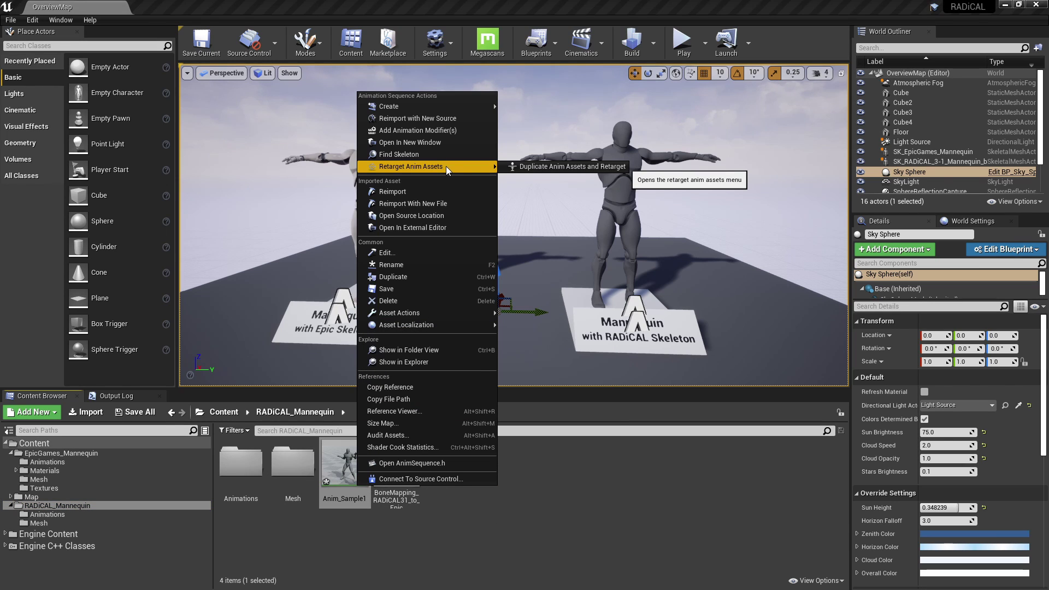
click(536, 168)
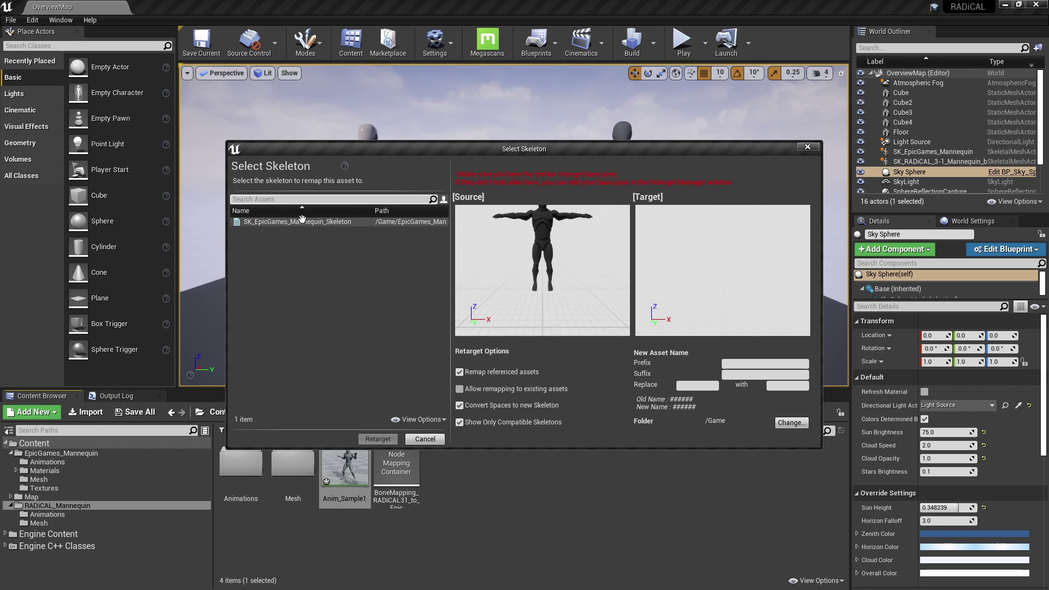
Retarget the animation copy to SK_EpicGames_Mannequin_Skeleton with the name prefix "retargeted_", and open the new animation.
click(327, 222)
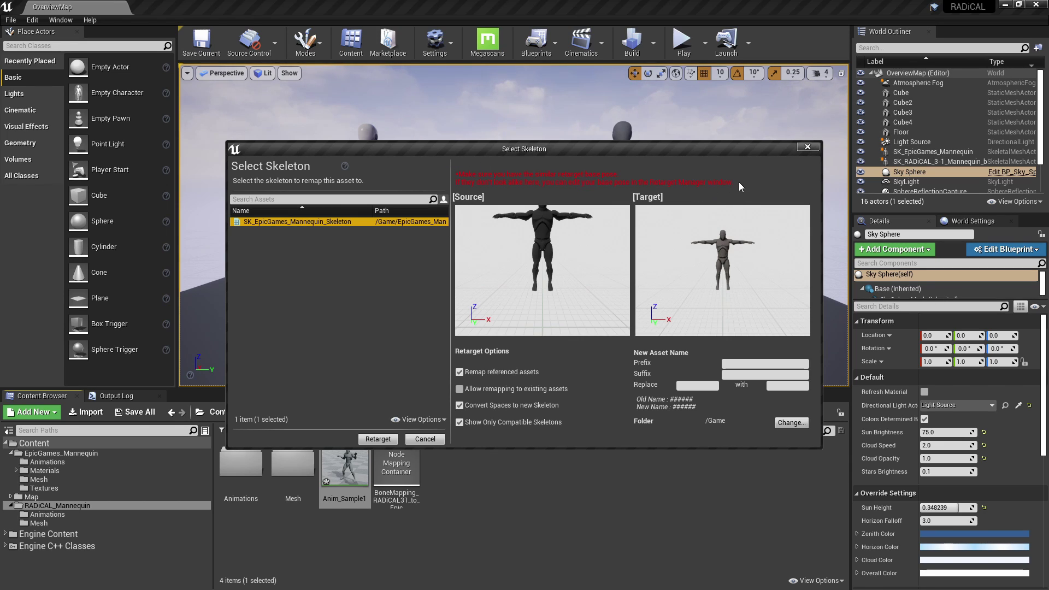
click(752, 364)
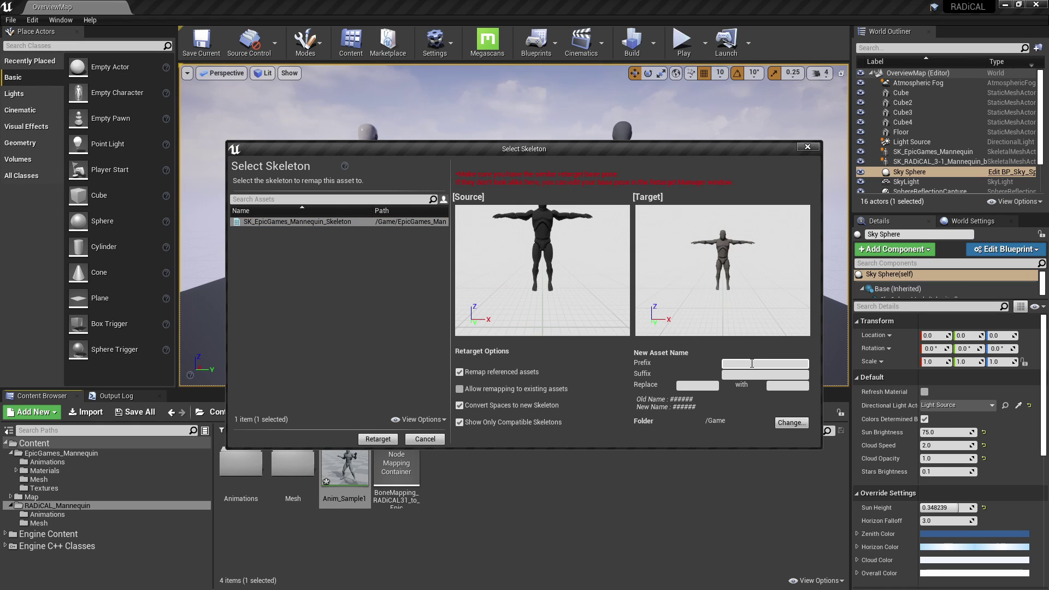
text(retargeteed_)
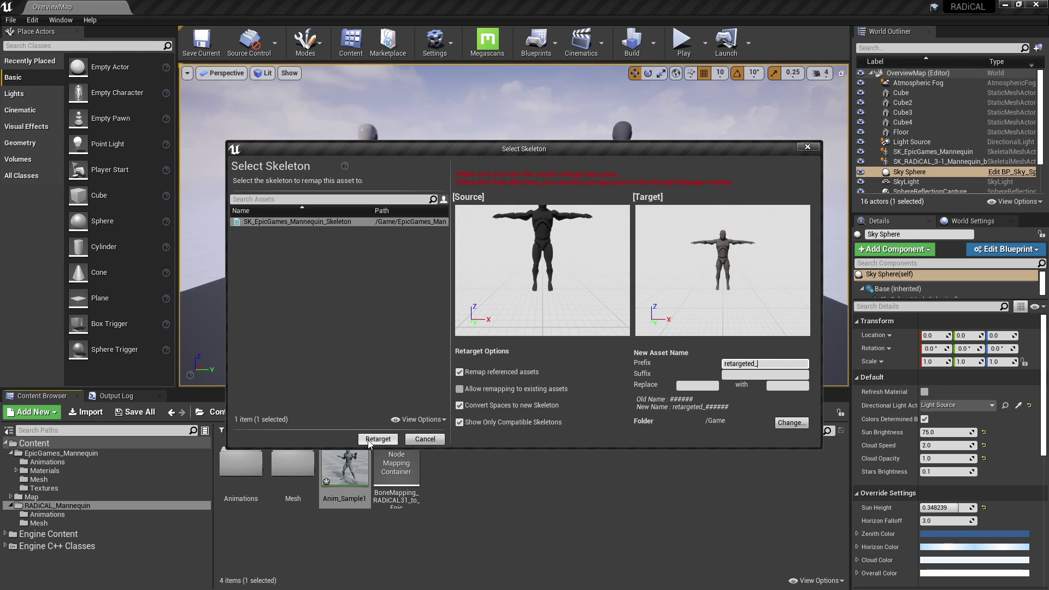
click(378, 439)
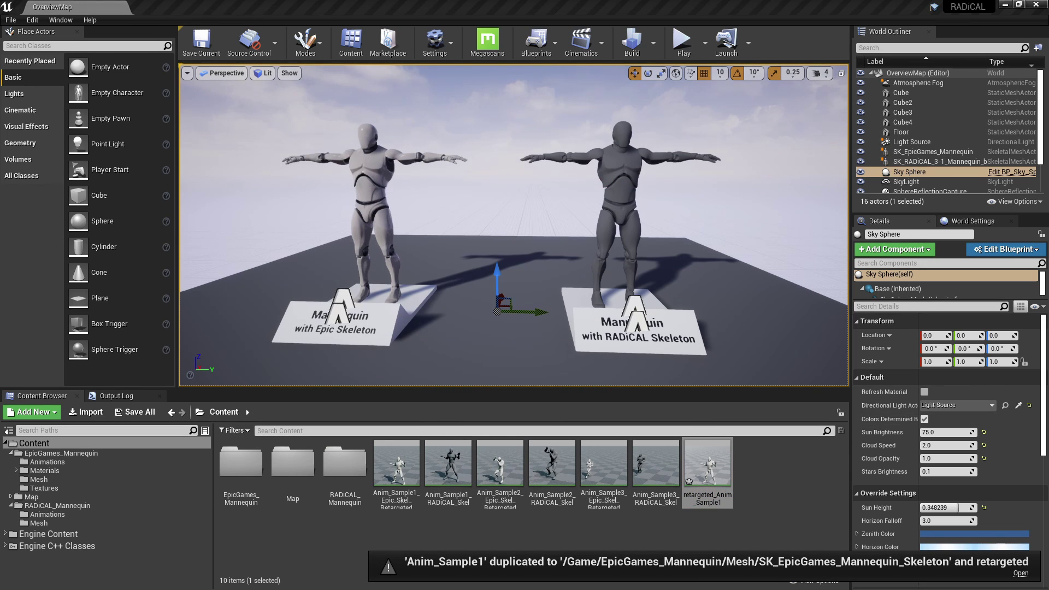
double_click(708, 465)
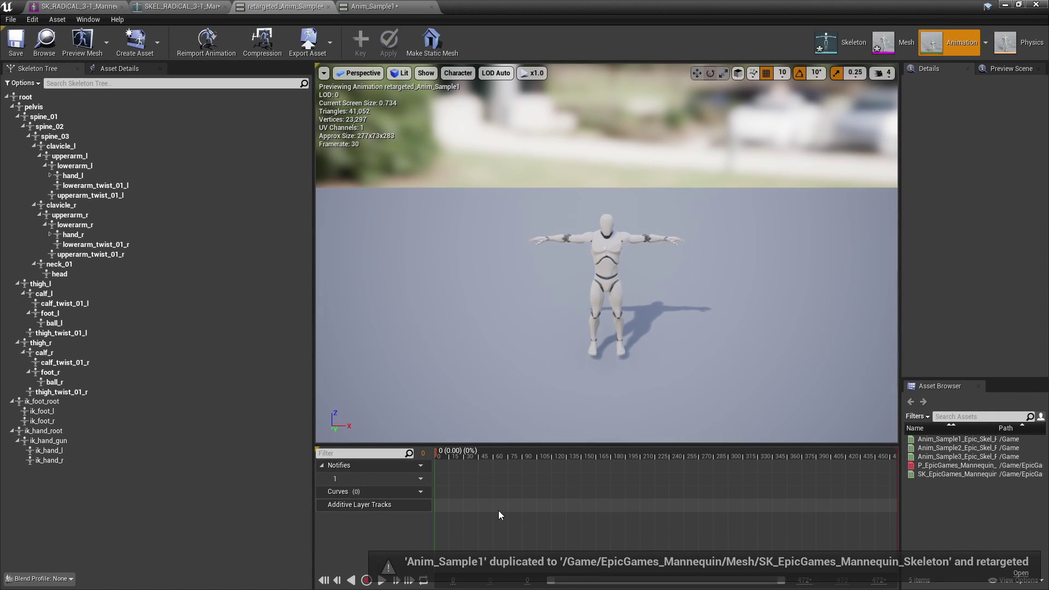